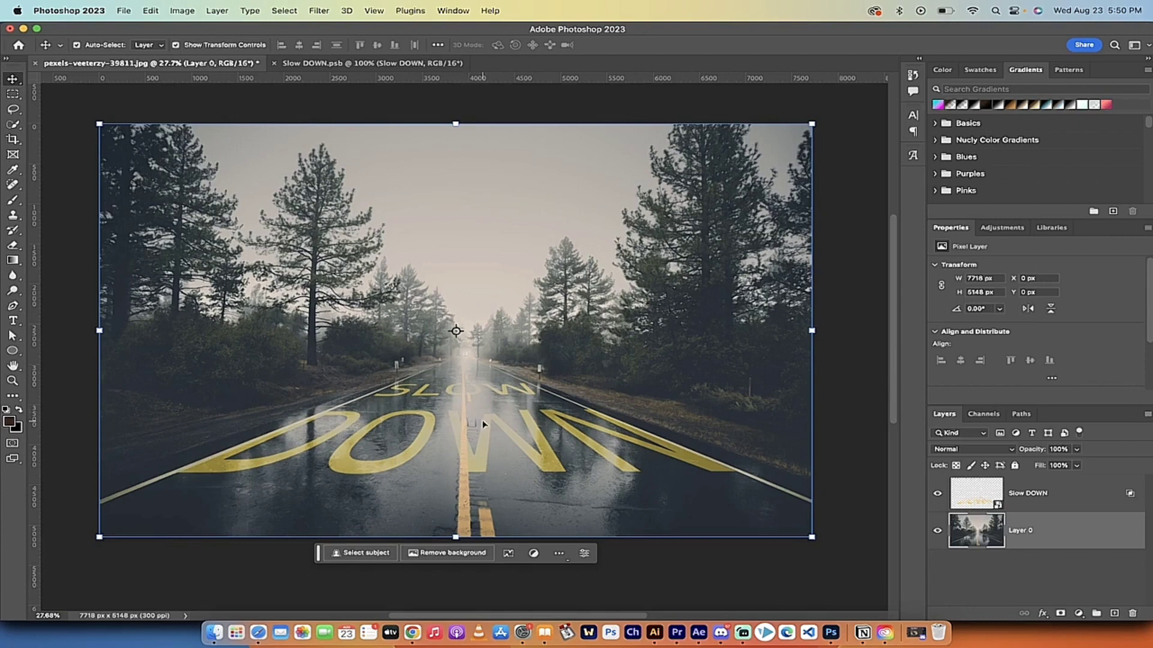
Delete the existing Slow DOWN smart object layer above the road photo
left_click(1037, 494)
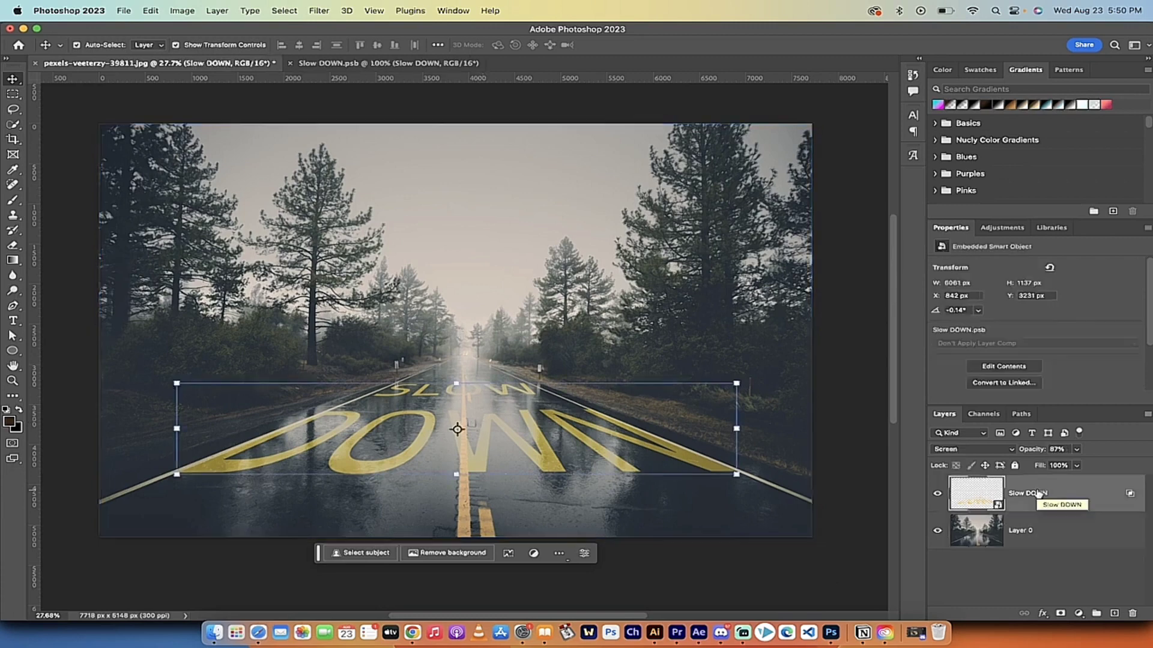
key("Delete")
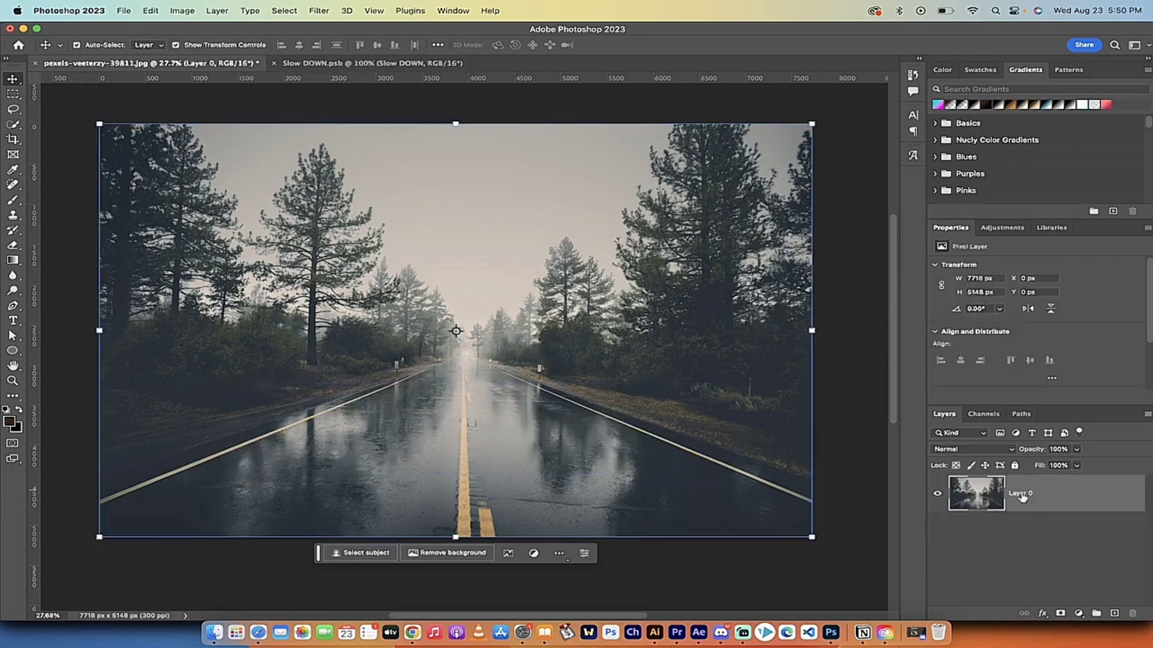
scroll(487, 447, "up", 1)
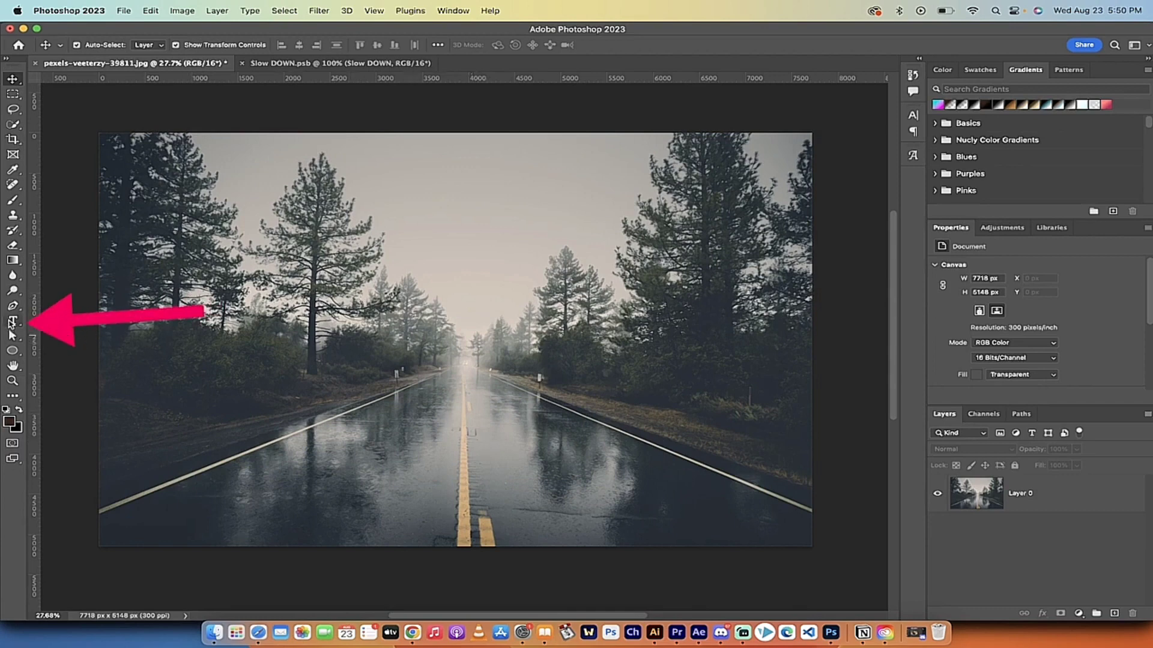
Add the text SLOW DOWN on two lines over the road in yellow 120 pt Alibaba Sans Regular
left_click(12, 321)
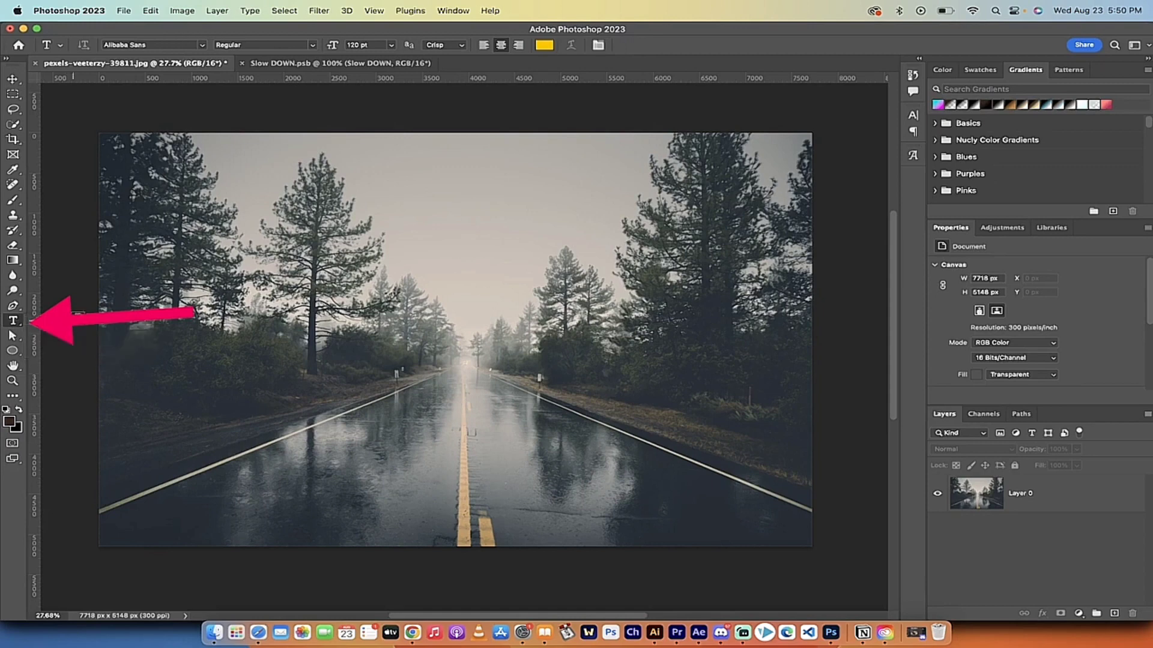
left_click(413, 408)
type("SL")
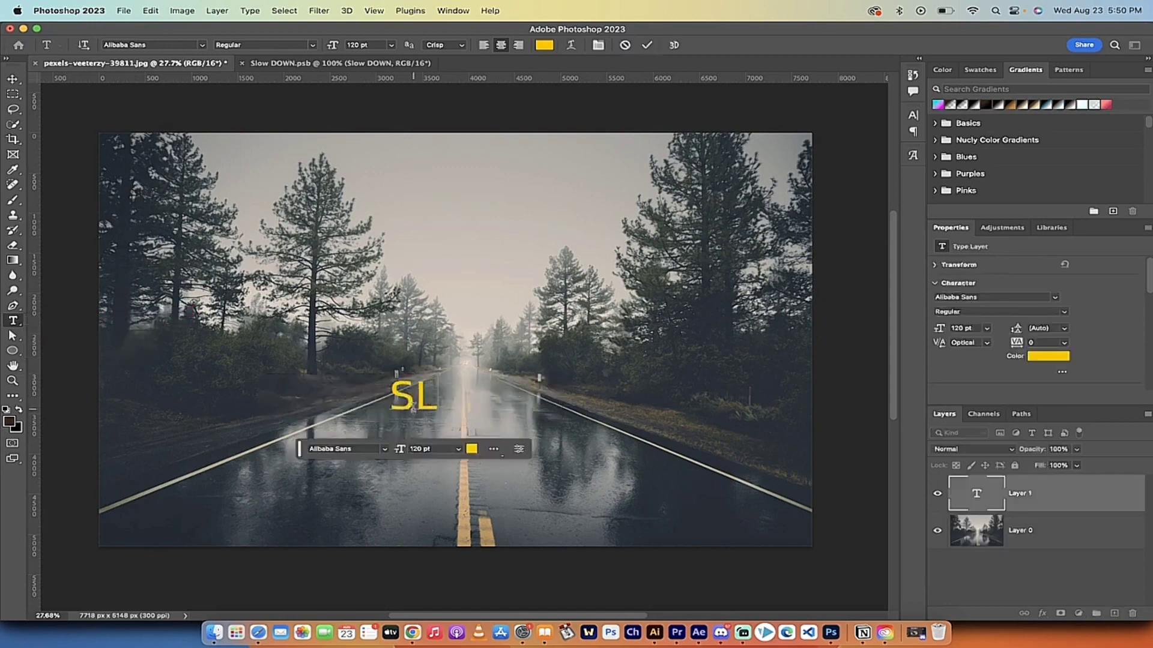
type("OW ")
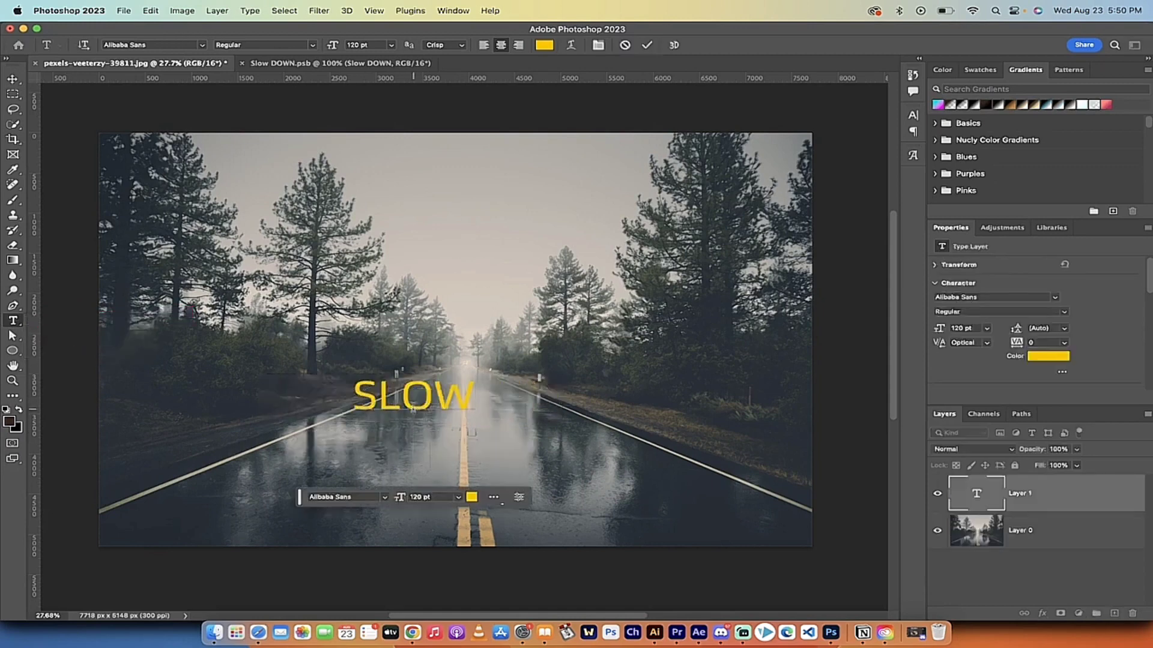
type("DOWN")
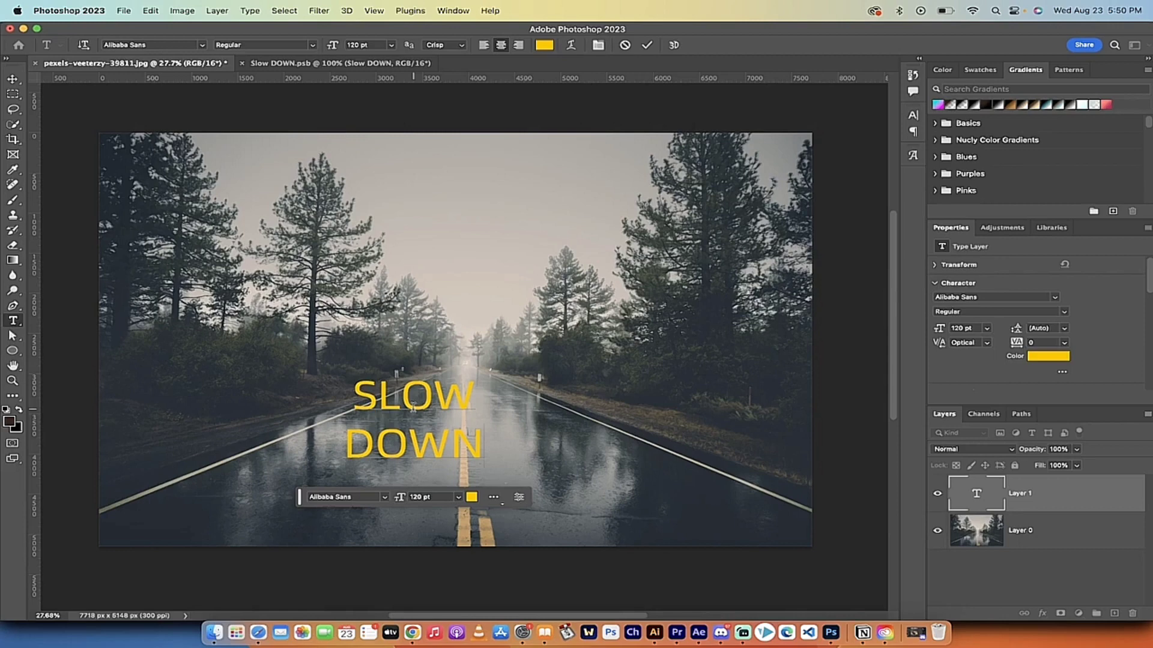
Centre the SLOW DOWN text on the road's middle line and convert its layer to a smart object
left_click(12, 80)
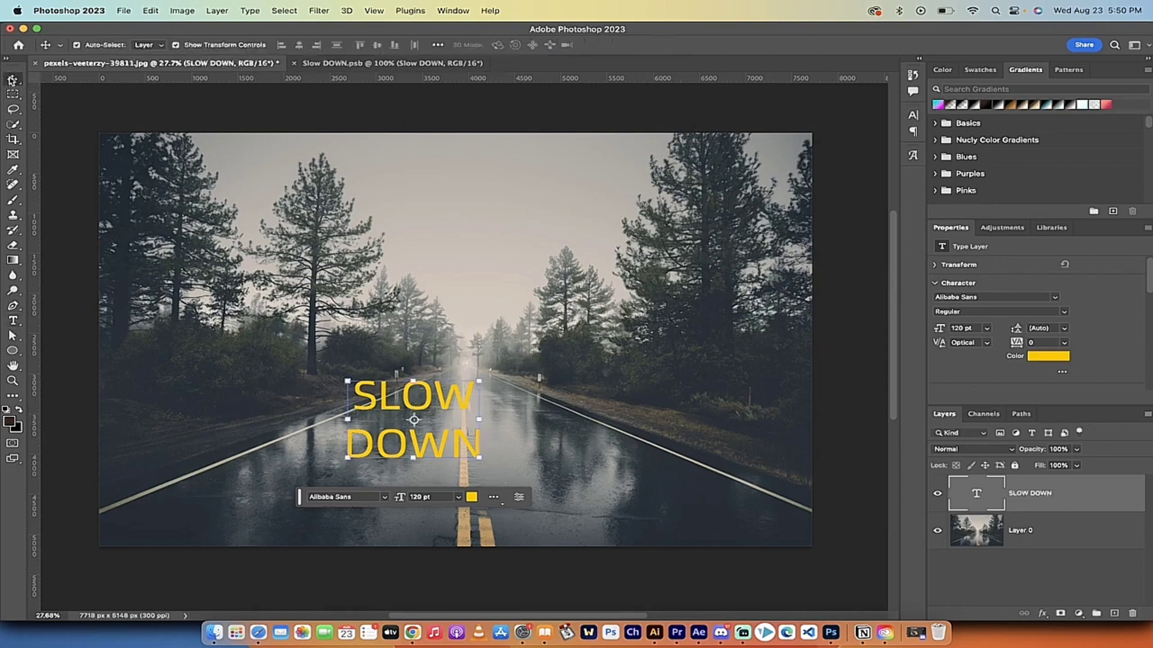
left_click_drag(452, 412, 495, 429)
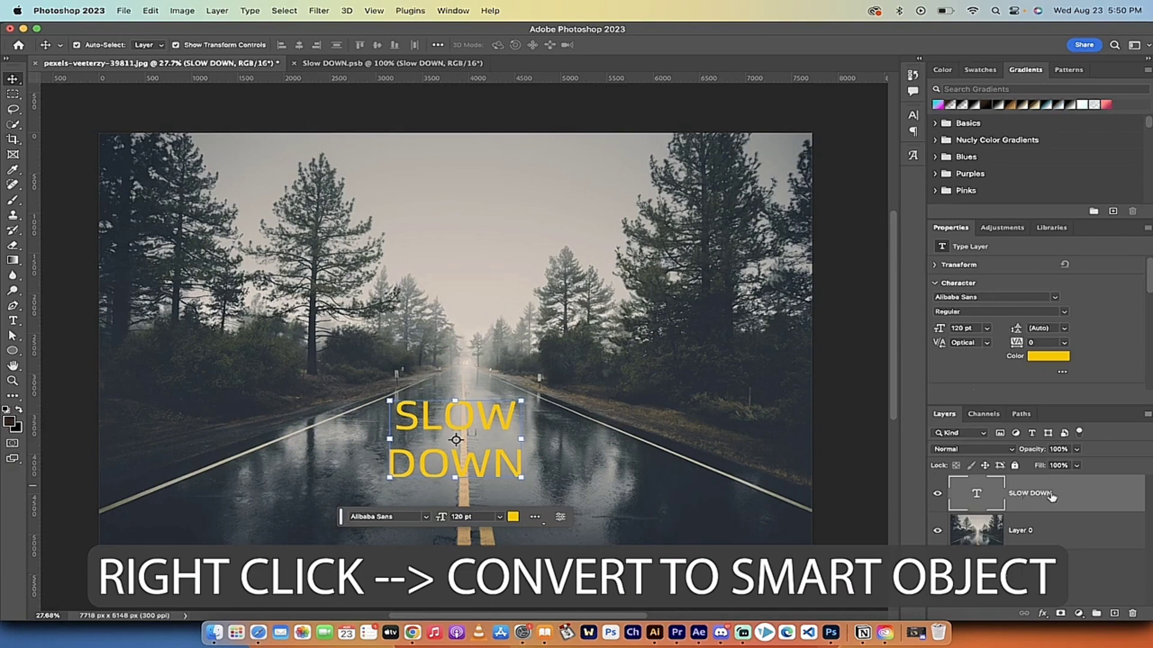
right_click(1102, 498)
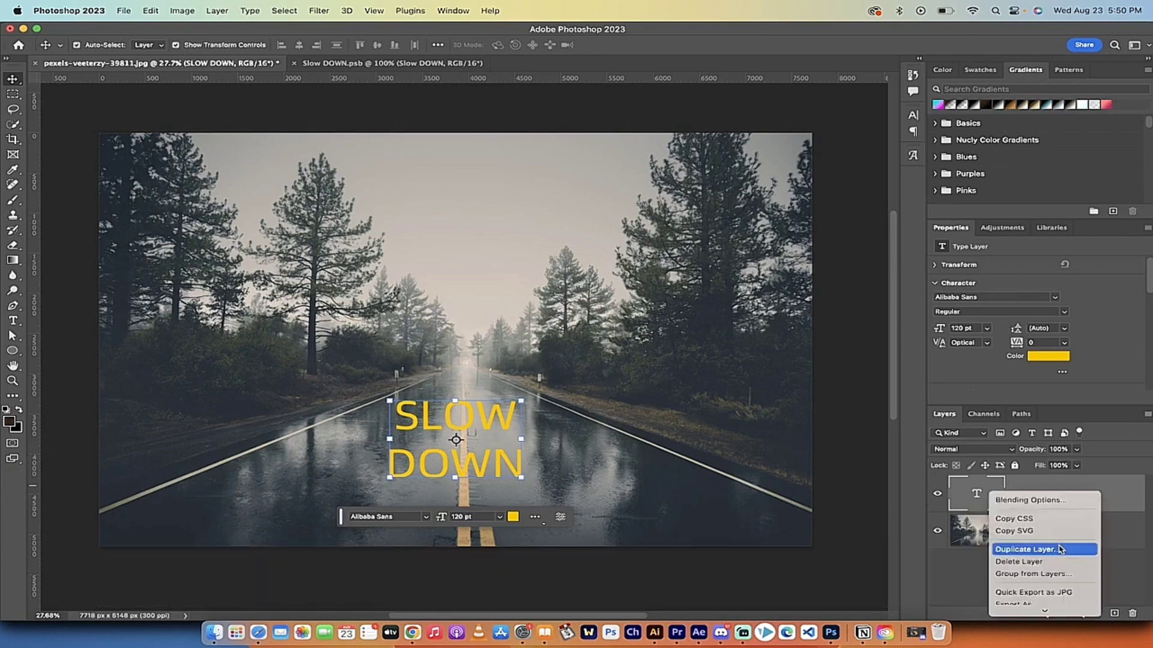
left_click(1059, 477)
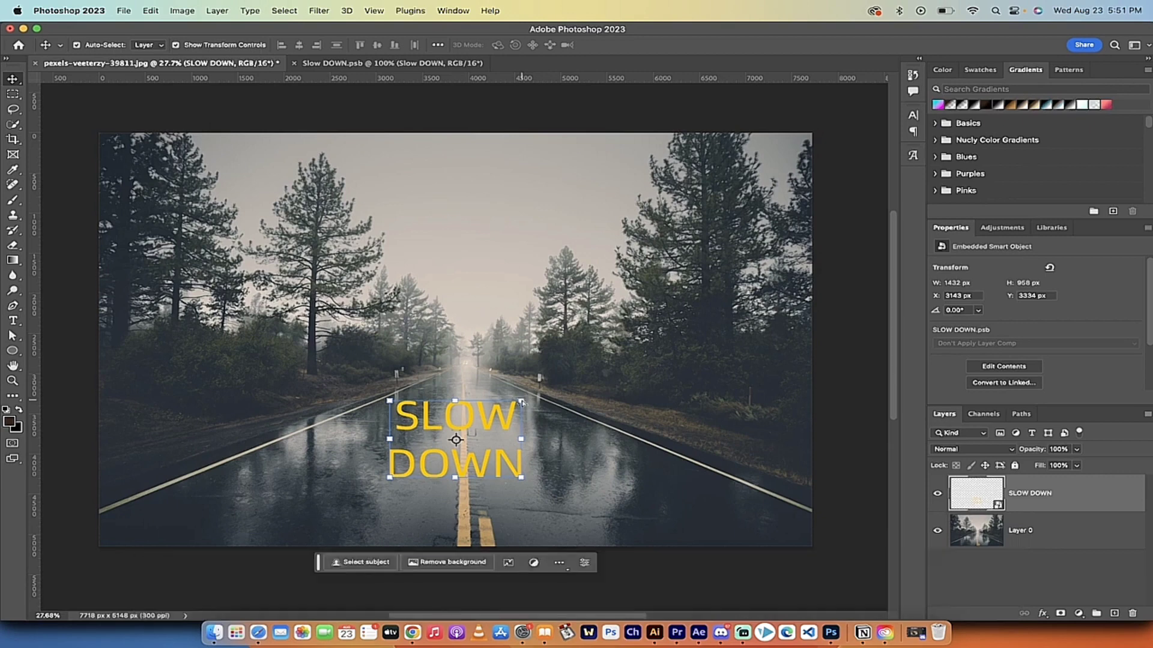
Start a free transform of the SLOW DOWN smart object and distort its two upper corners slightly outward toward the road edges
key("super")
left_click_drag(521, 401, 527, 393)
right_click(390, 399)
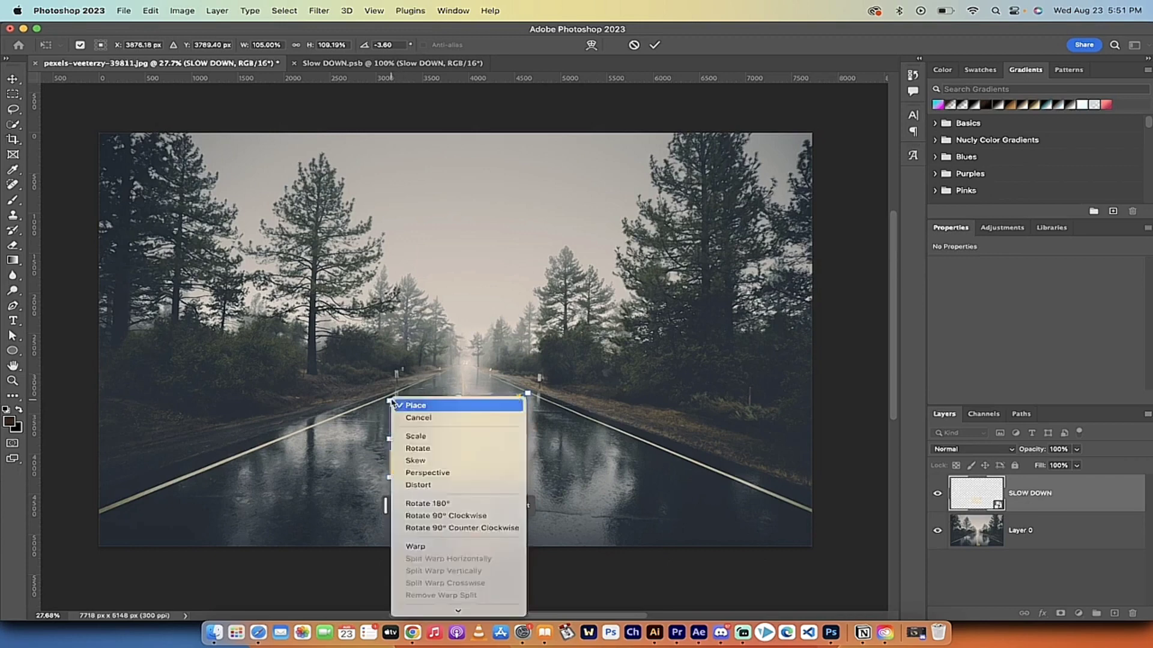
left_click(378, 394)
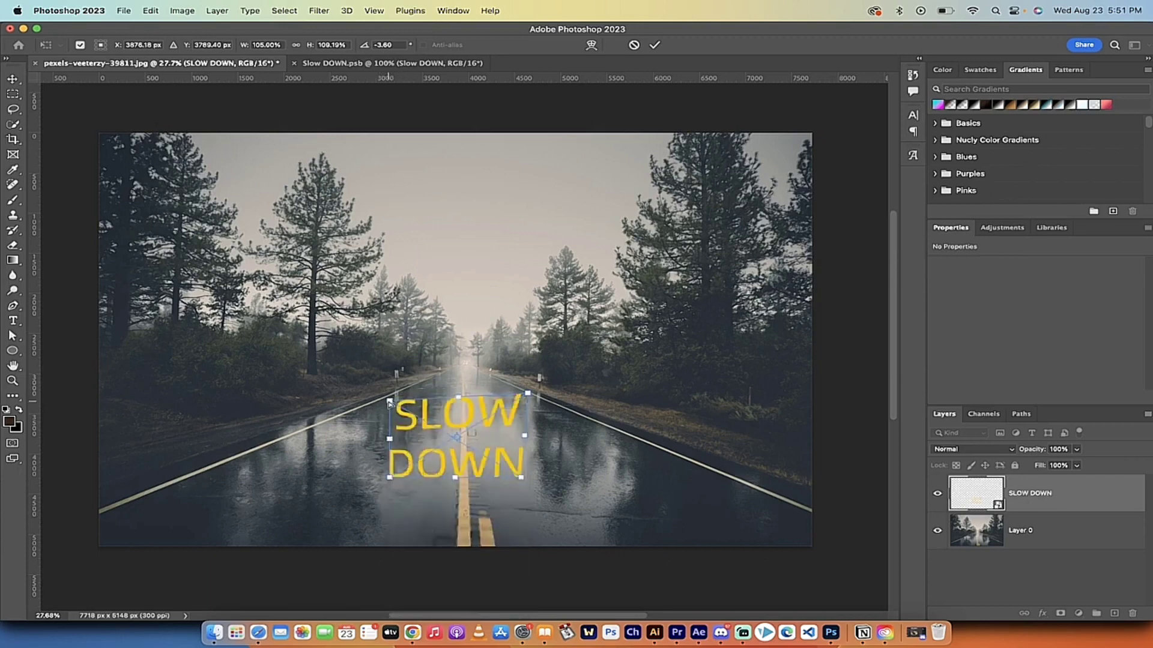
left_click_drag(390, 401, 386, 396)
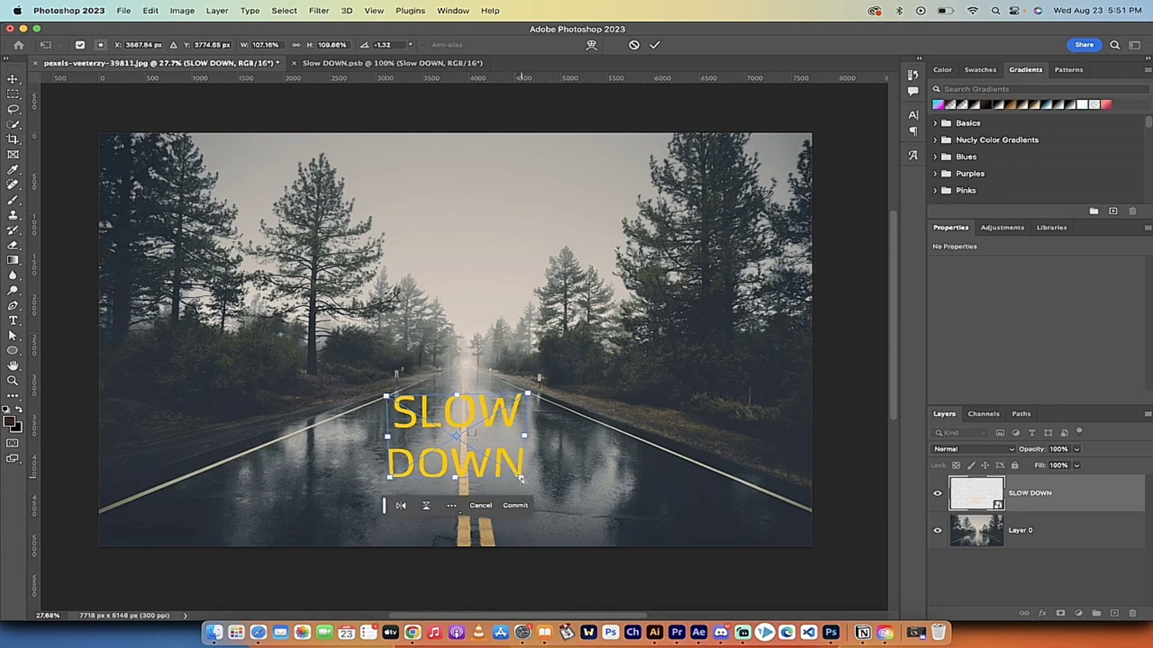
Distort the text's lower corners out to the road's edge lines, fine-tune the upper-right corner, and commit the transform
left_click_drag(521, 479, 771, 496)
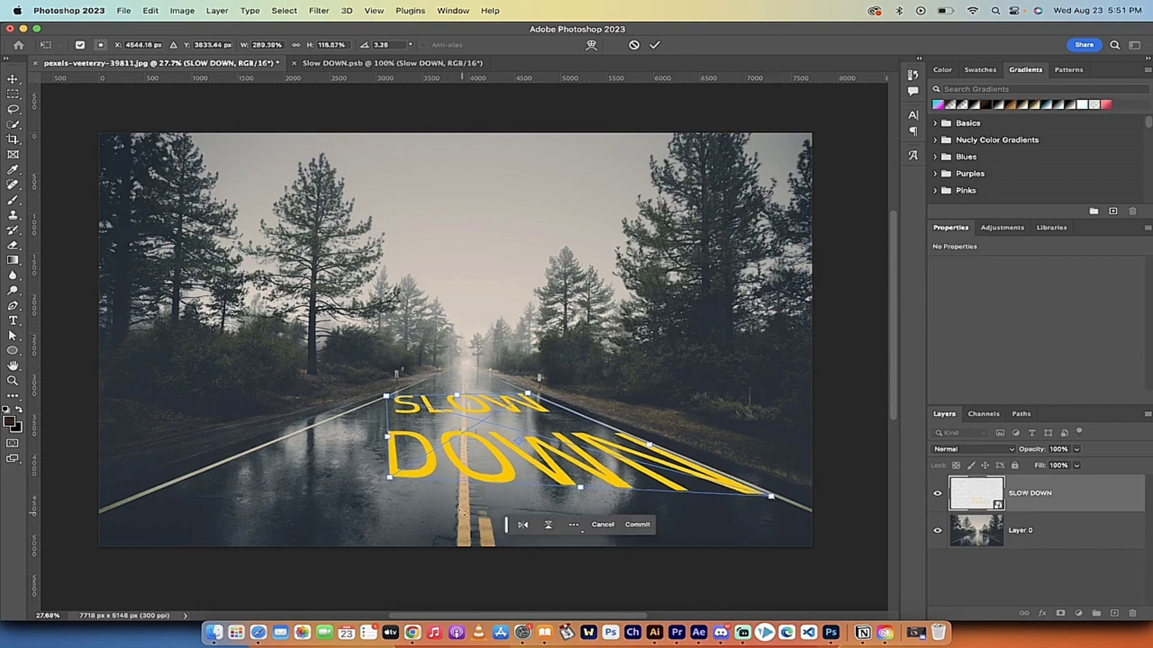
left_click_drag(389, 478, 179, 482)
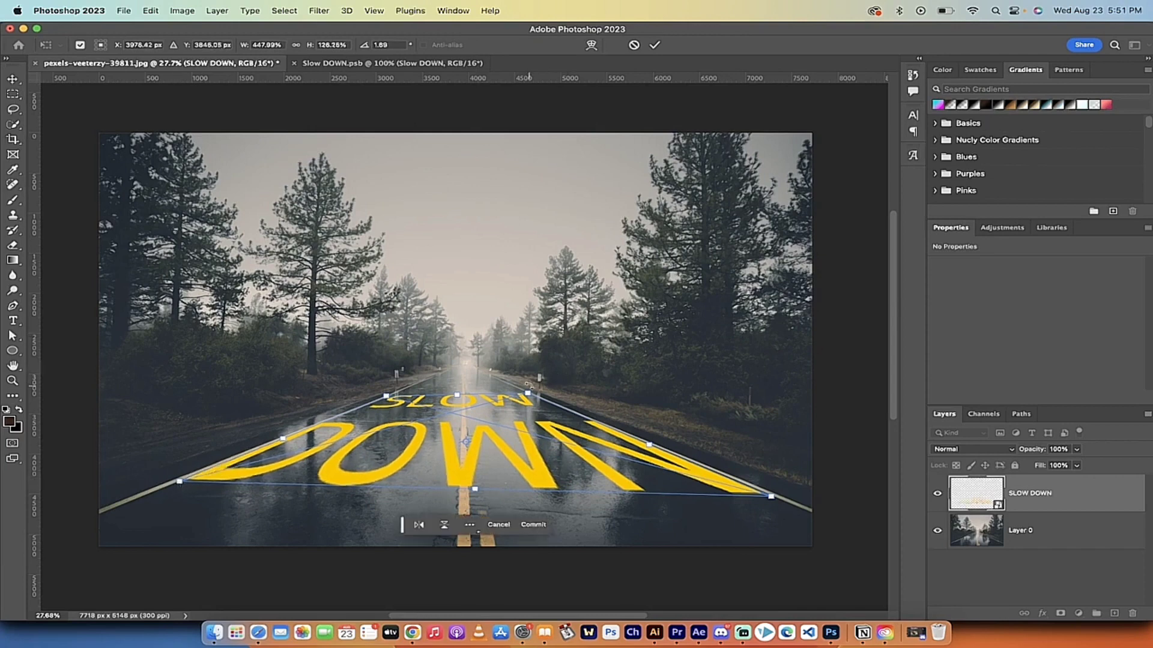
left_click_drag(530, 398, 537, 399)
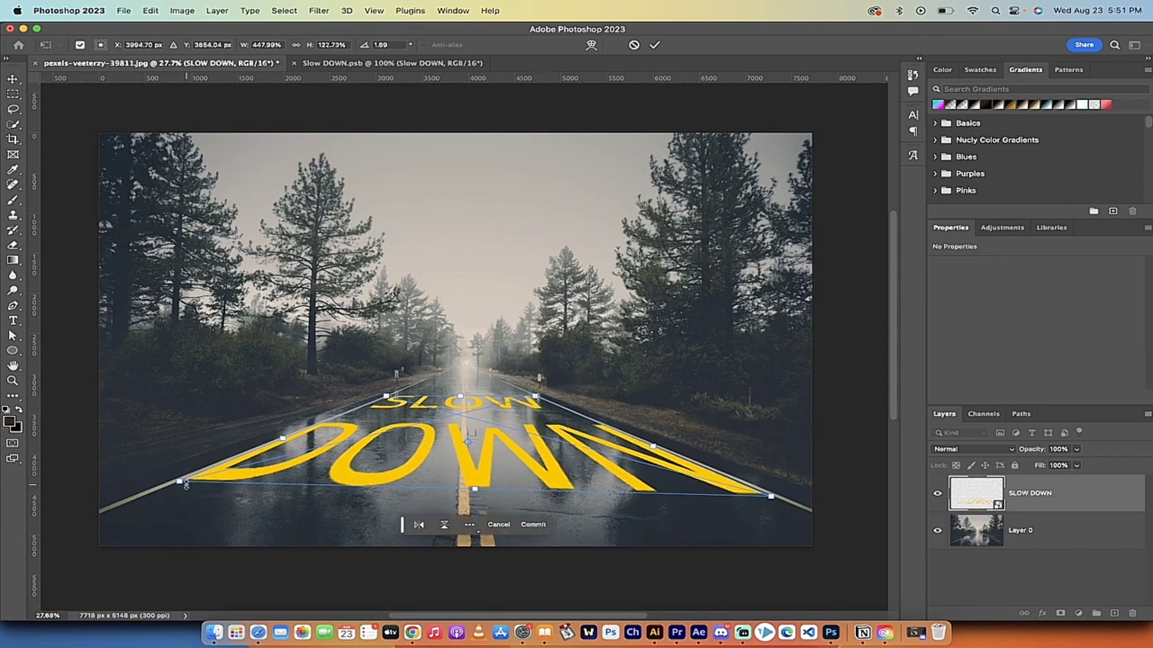
left_click(327, 5)
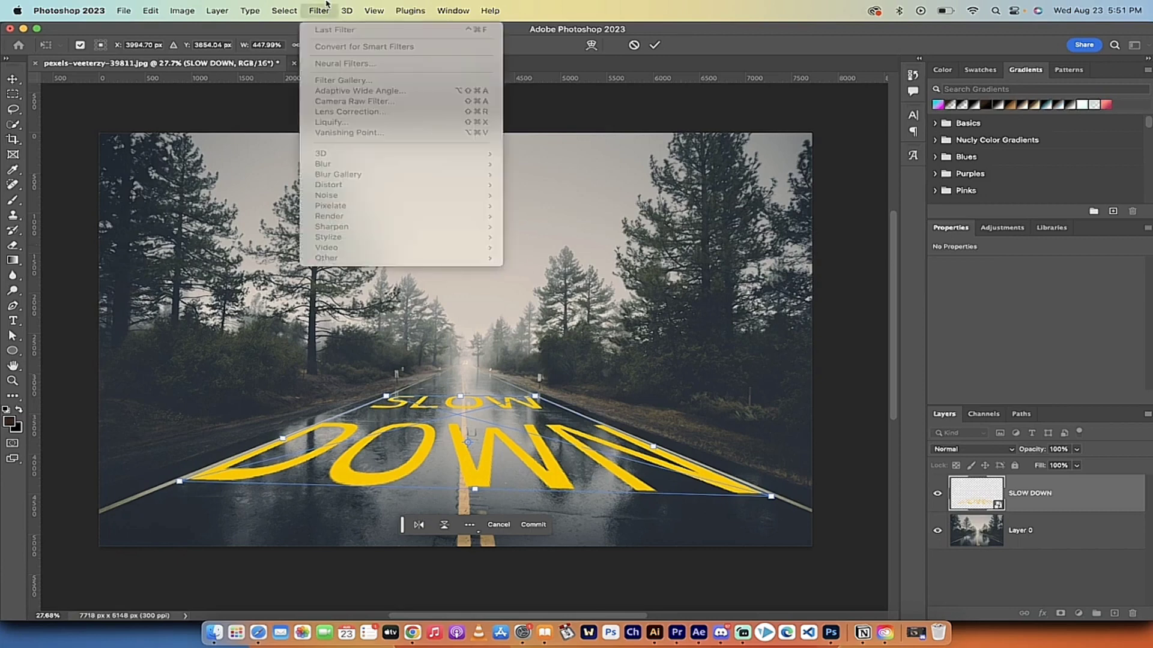
left_click(329, 5)
left_click_drag(177, 483, 159, 491)
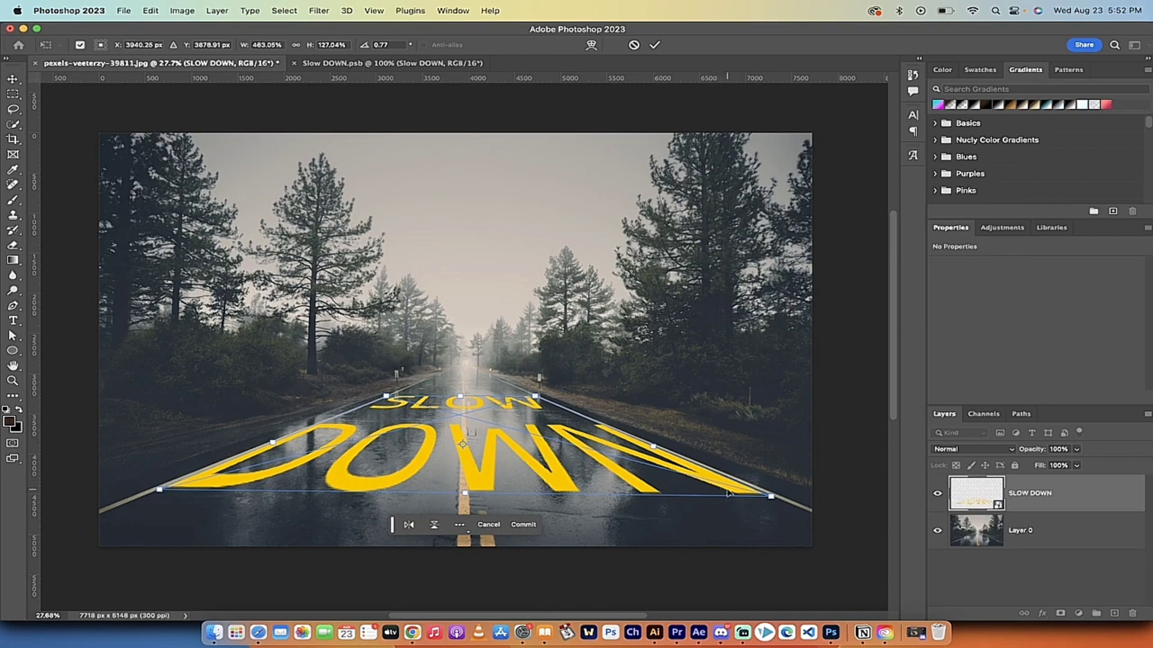
key("Return")
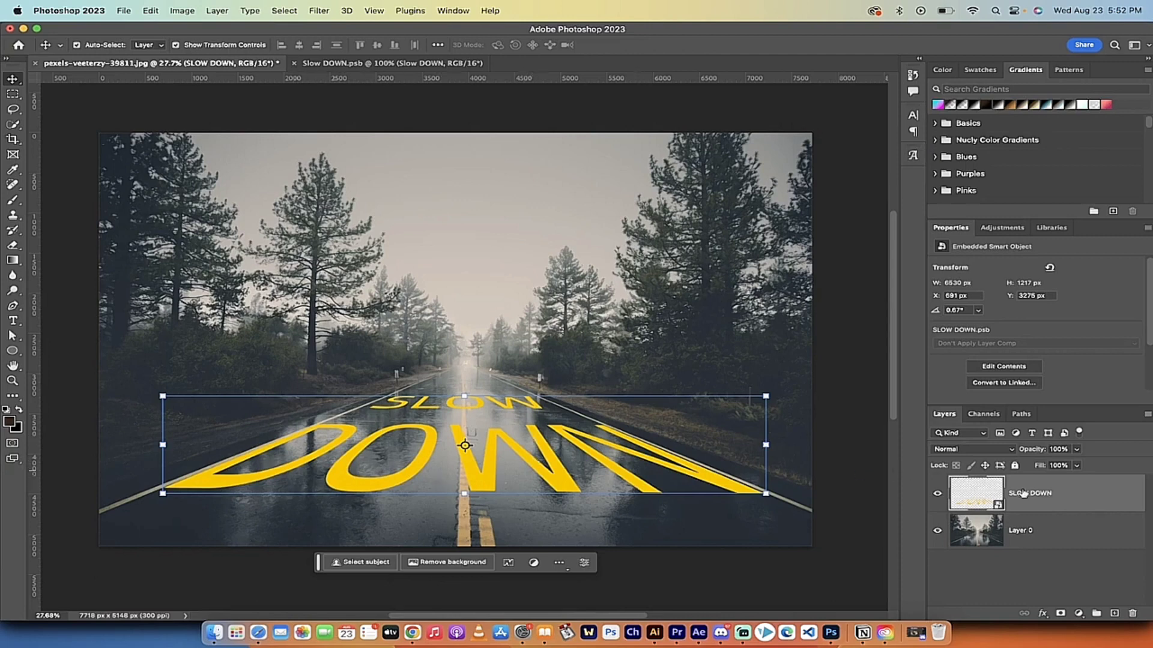
Set the SLOW DOWN layer's blend mode to Screen and its opacity to 58%
left_click(1010, 452)
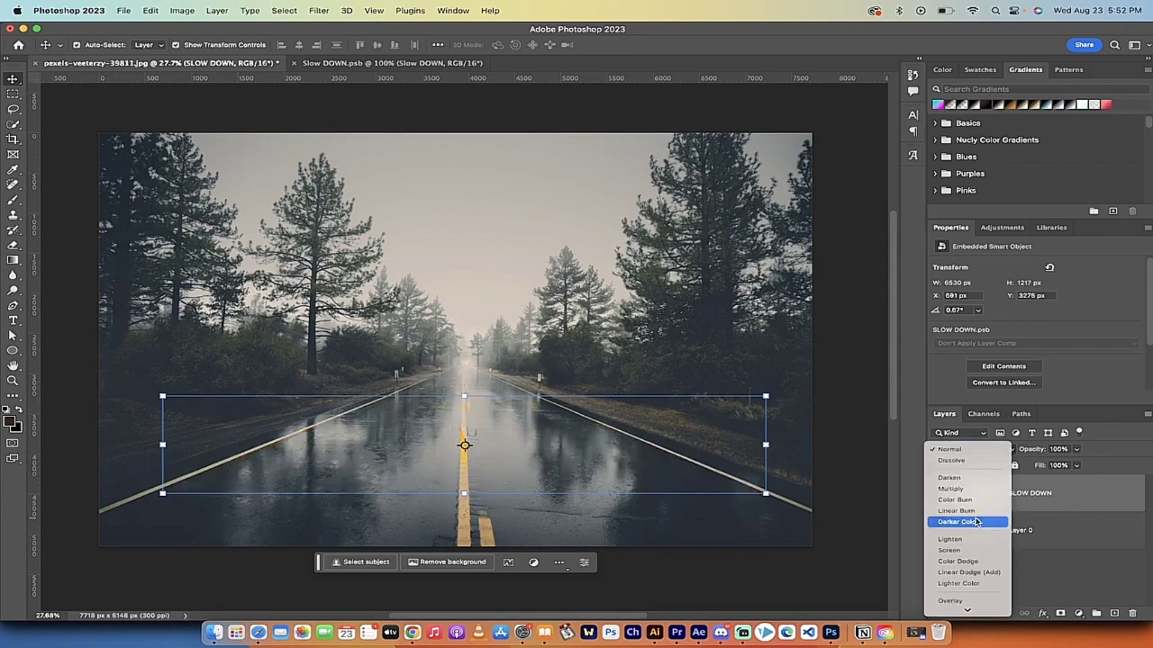
scroll(977, 522, "down", 1)
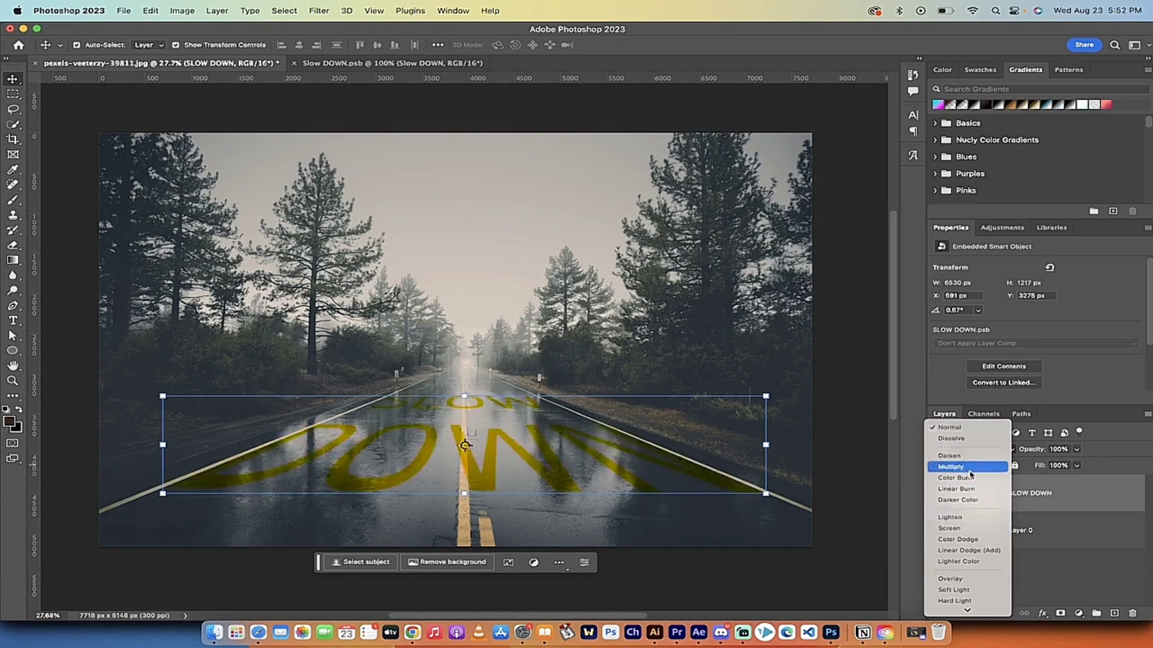
left_click(965, 531)
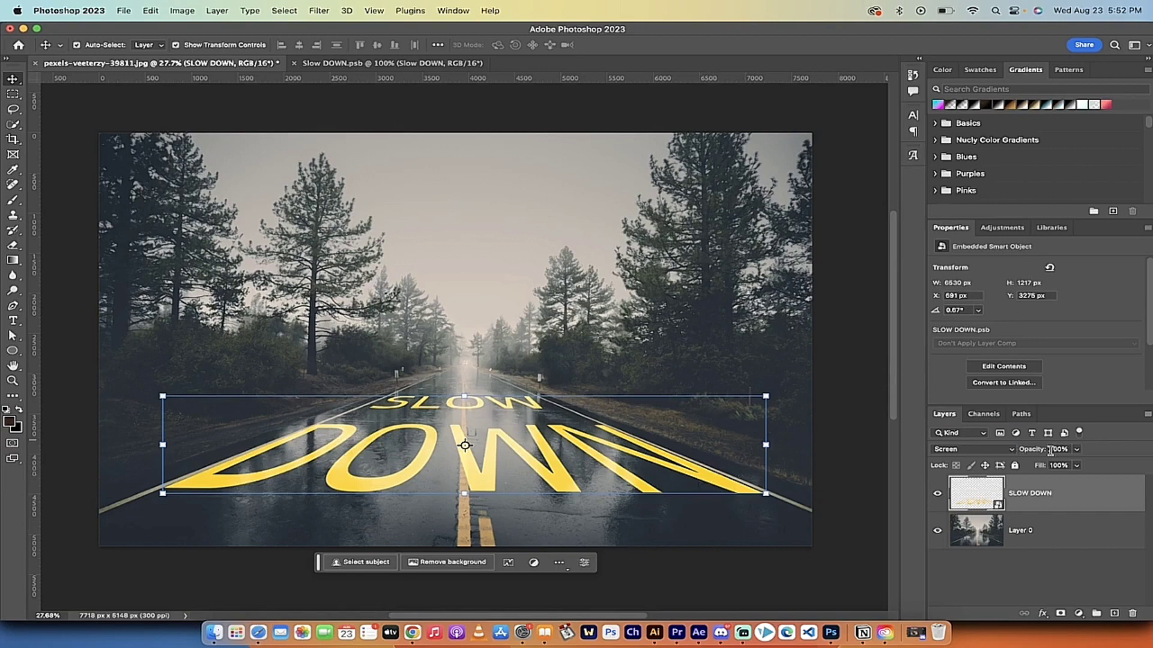
left_click(1077, 450)
left_click_drag(1077, 465, 1051, 467)
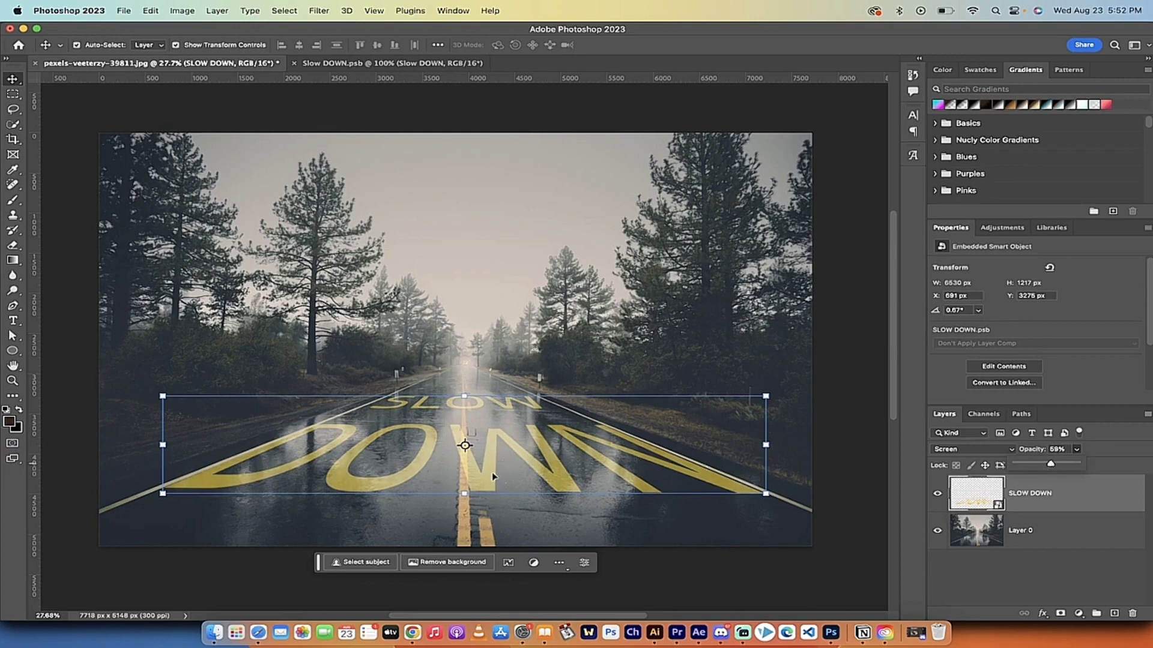
left_click(1014, 552)
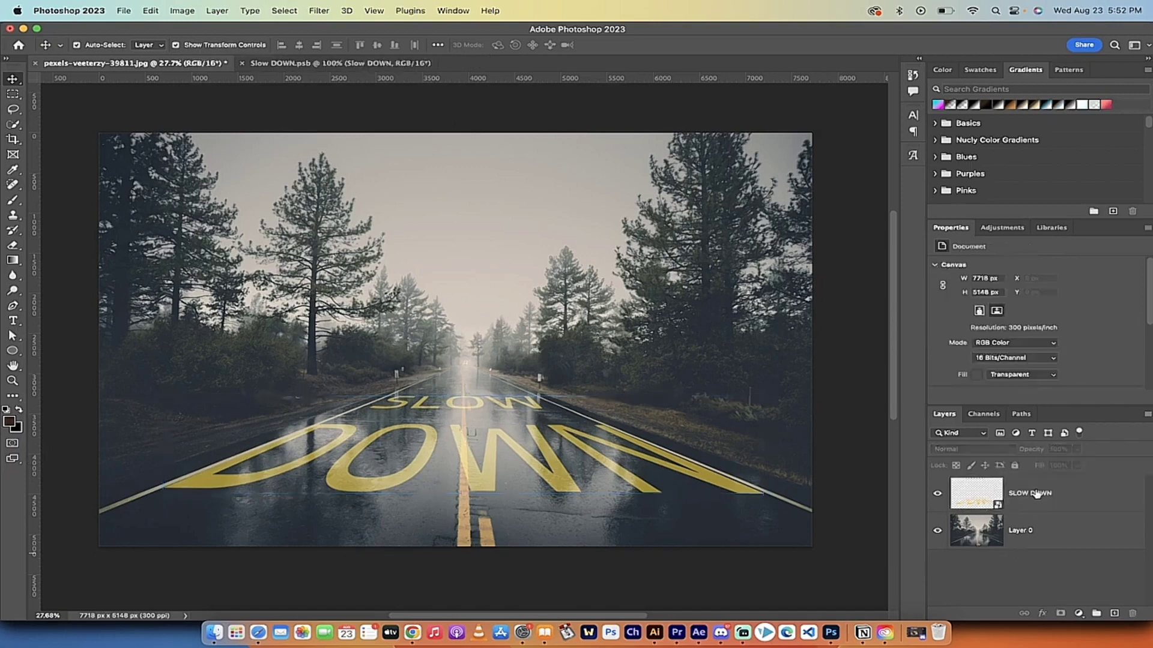
Open the SLOW DOWN layer's blending options and split the Current Layer dark Blend If slider to 0 / 63
left_click(1009, 496)
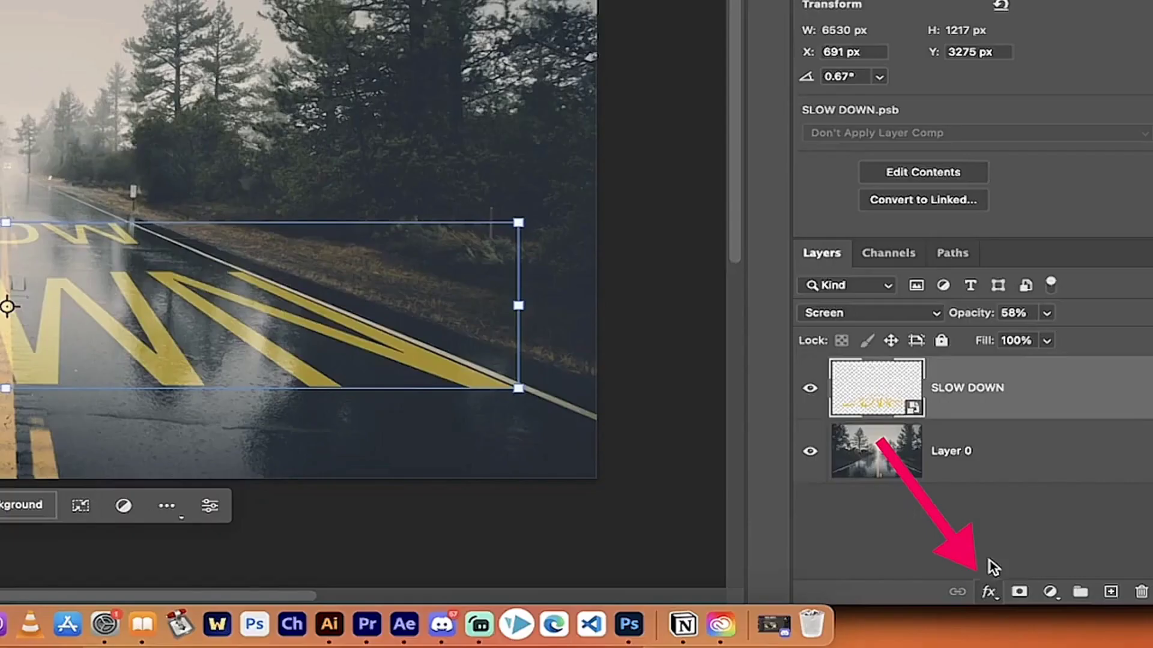
left_click(987, 594)
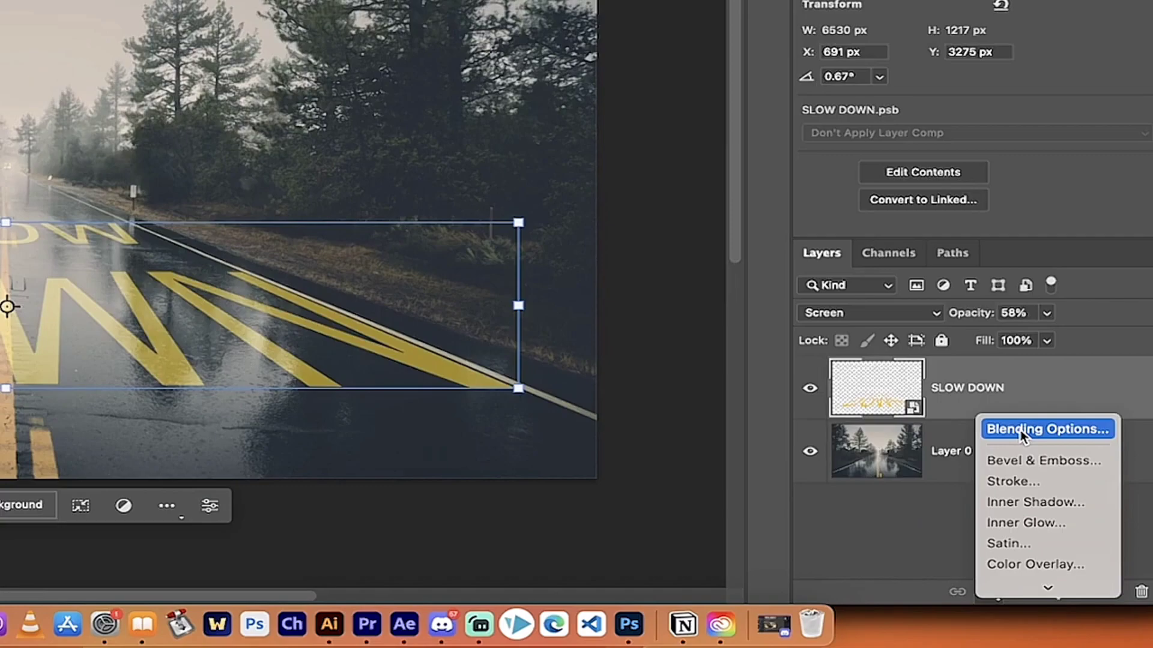
left_click(1020, 429)
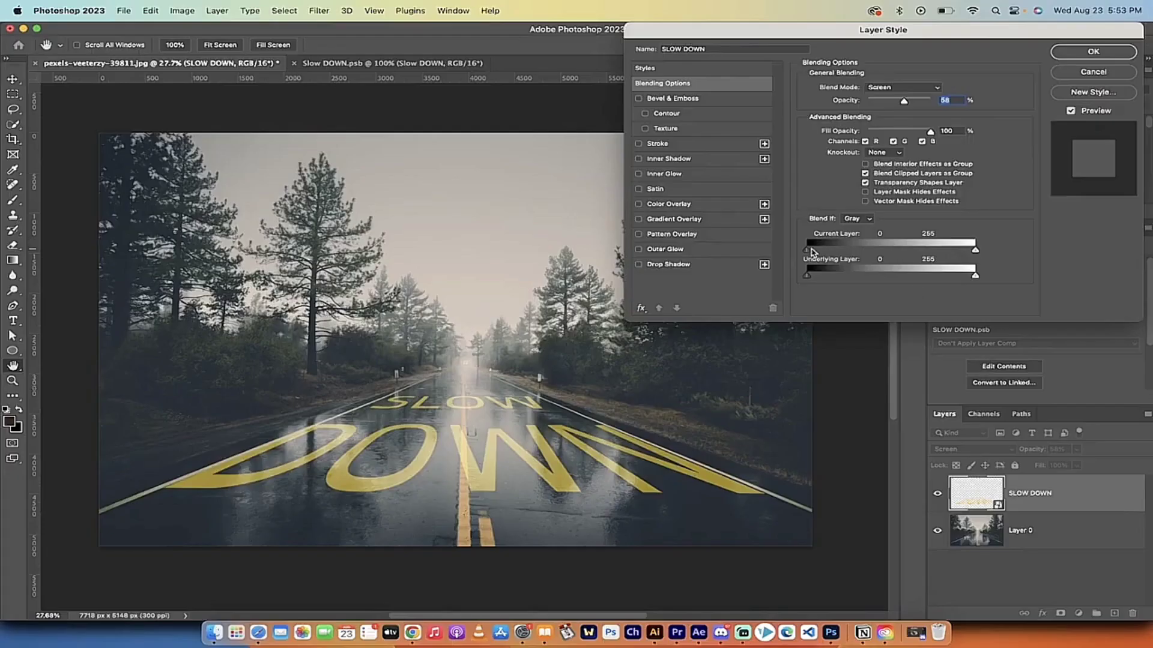
mouse_move(811, 251)
left_mouse_down()
mouse_move(934, 259)
mouse_move(801, 267)
left_mouse_up()
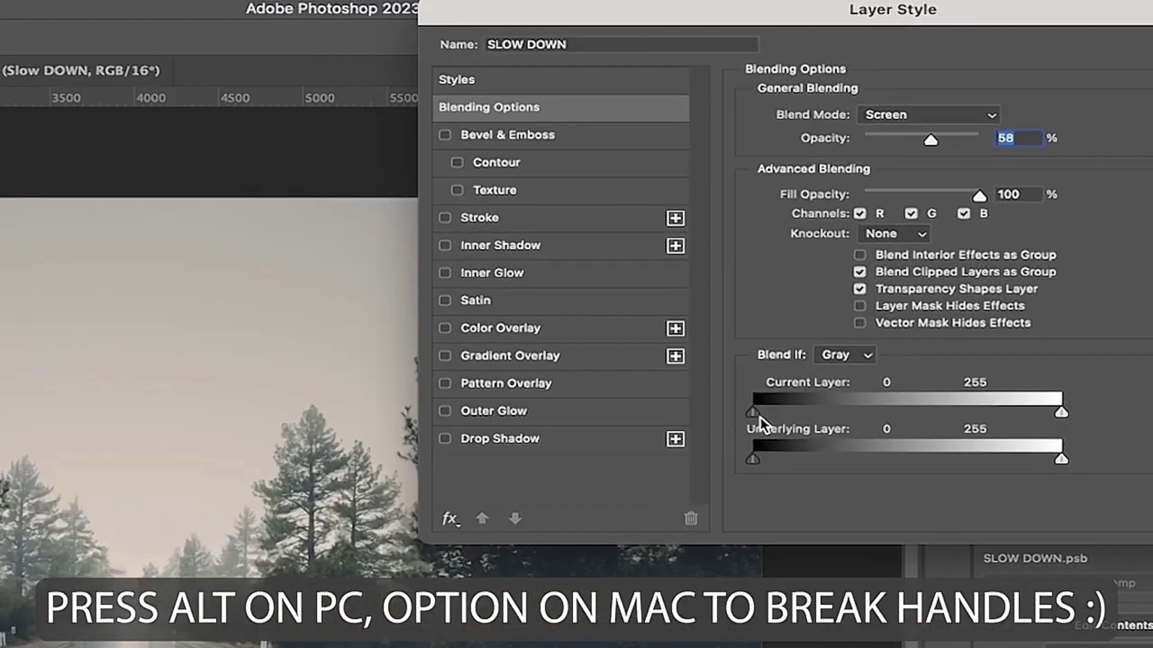
left_click_drag(756, 414, 831, 413)
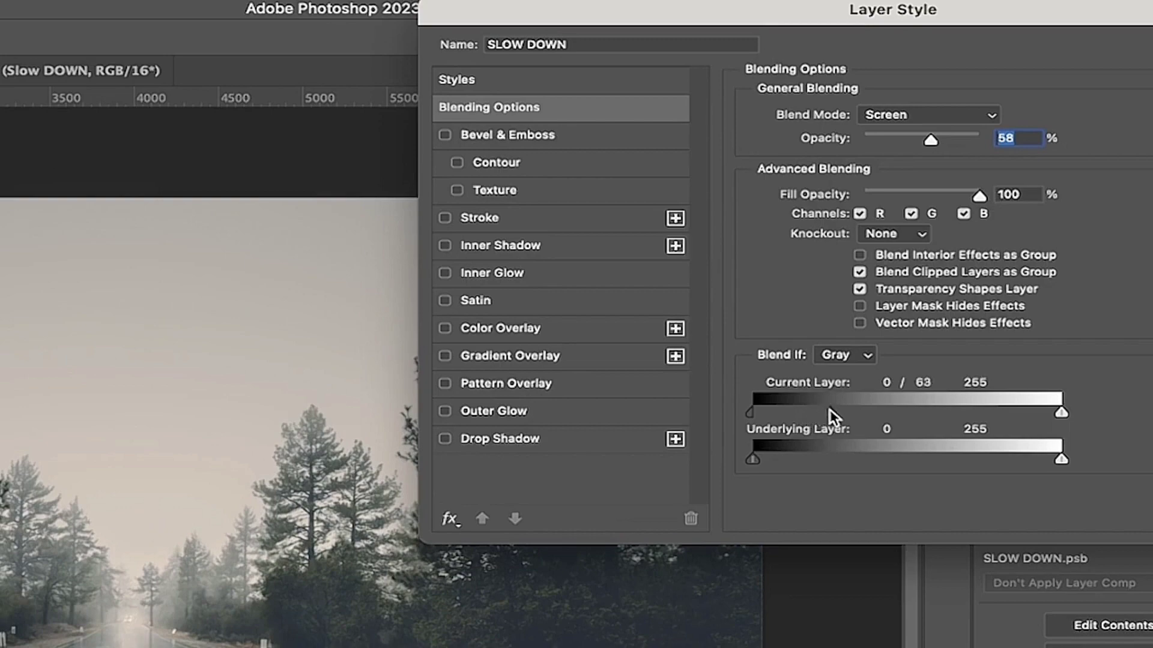
Split the Underlying Layer sliders to 0 / 82 and about 150 / 230, the Current Layer light slider to 182 / 254, and apply the style
left_click_drag(1060, 460, 1002, 460)
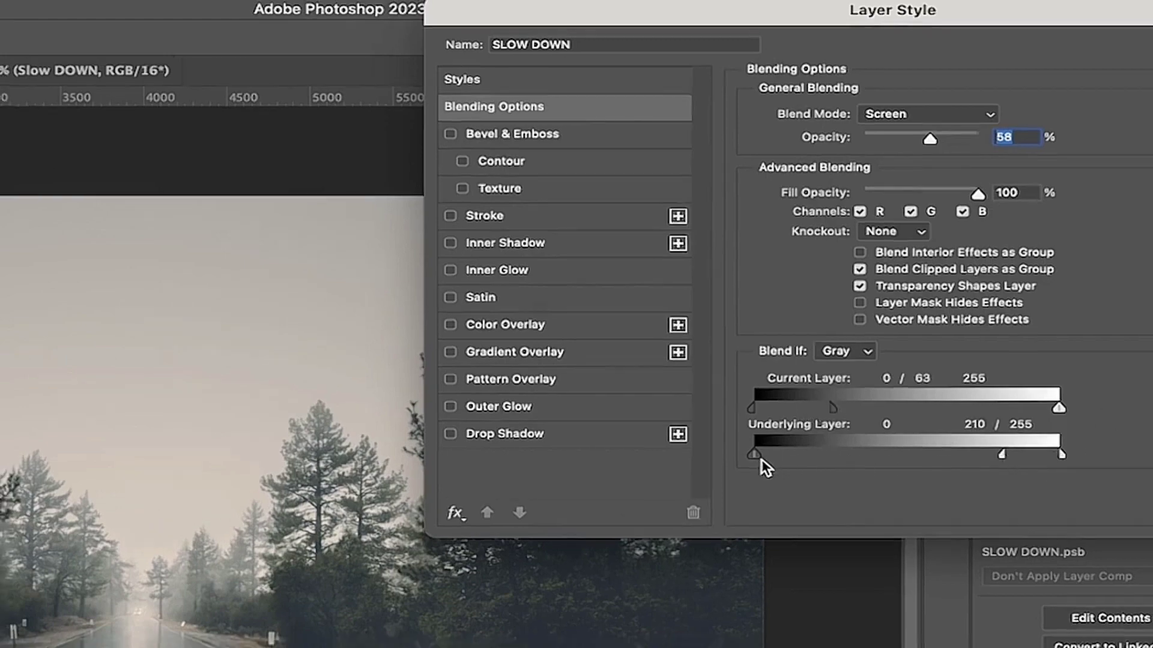
left_click_drag(761, 460, 804, 463)
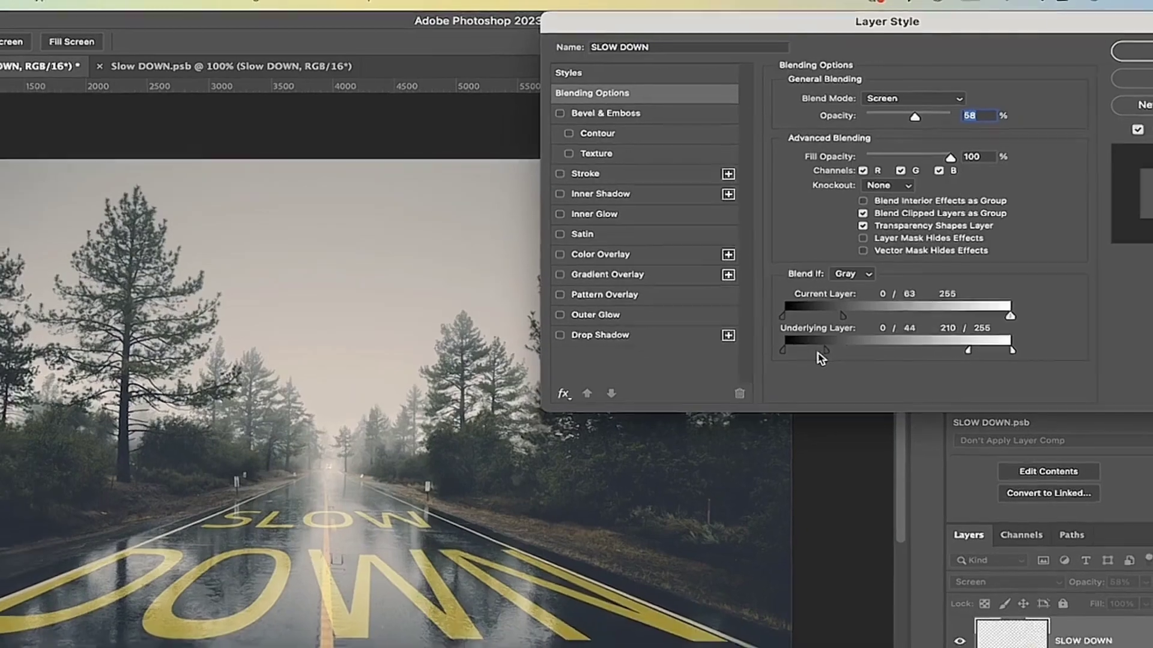
left_click_drag(820, 358, 834, 352)
left_click_drag(843, 277, 862, 274)
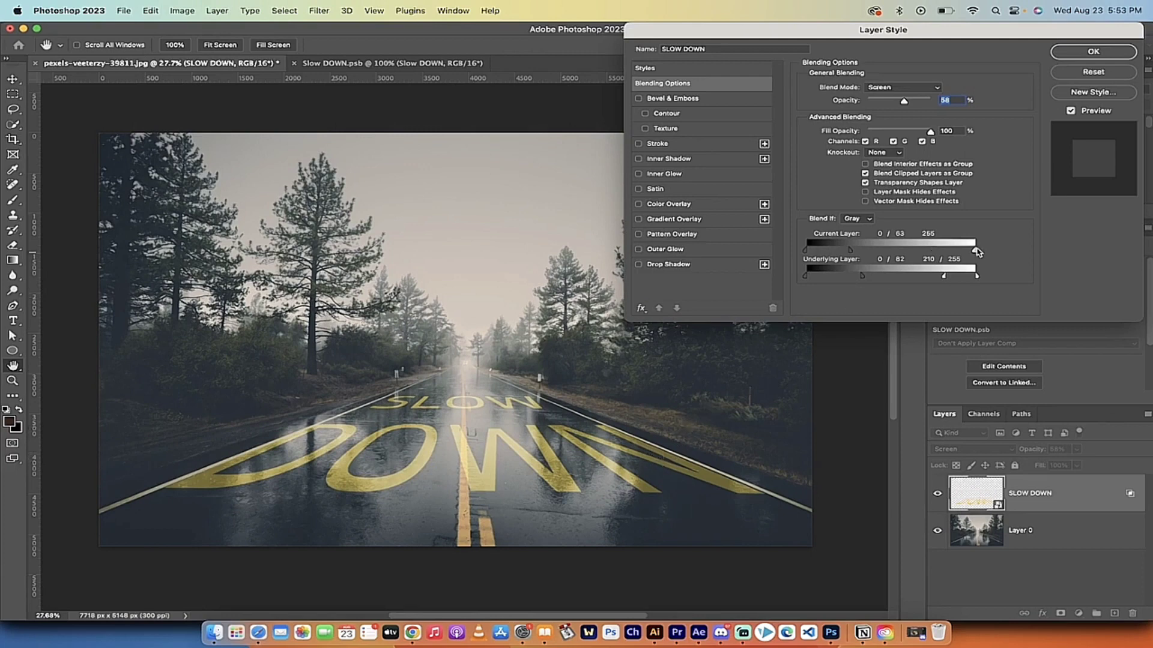
left_click_drag(975, 252, 905, 282)
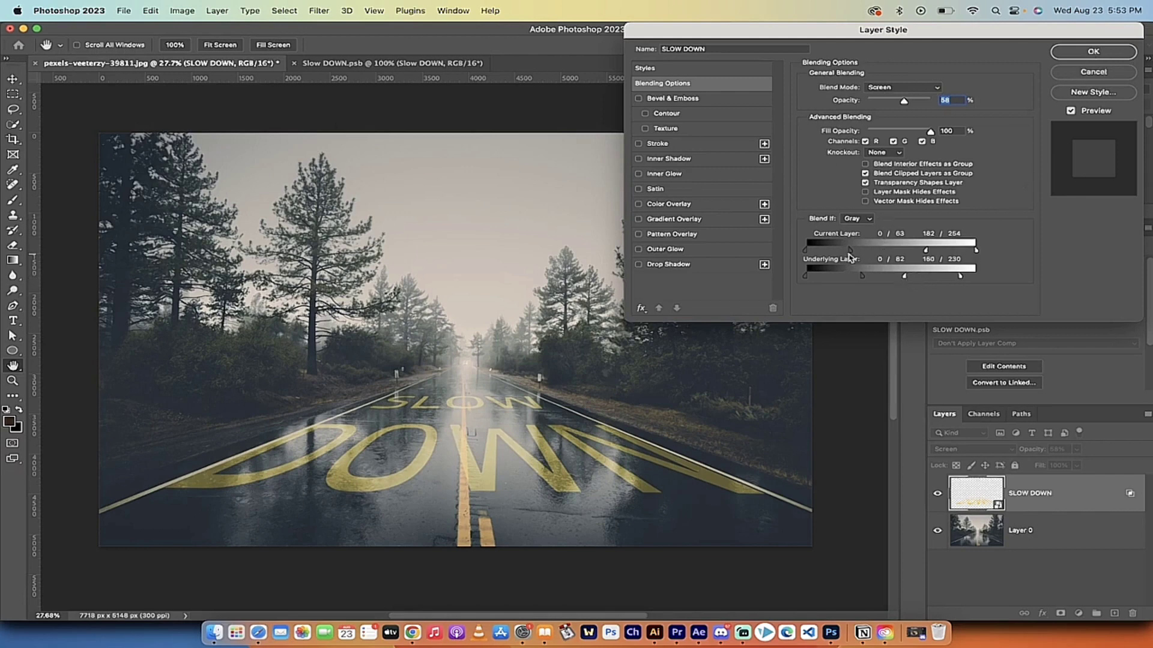
left_click(1091, 51)
Lower the SLOW DOWN layer's opacity to 55%
key("v")
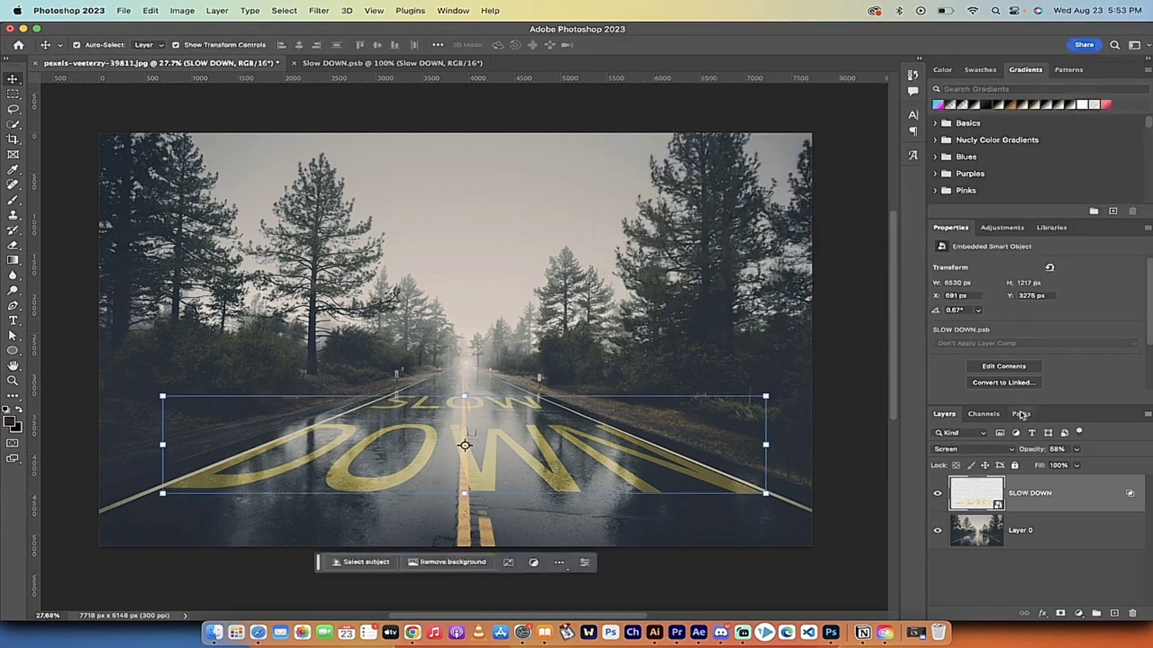
left_click(1076, 449)
mouse_move(1076, 465)
left_mouse_down()
mouse_move(1091, 468)
mouse_move(1076, 468)
left_mouse_up()
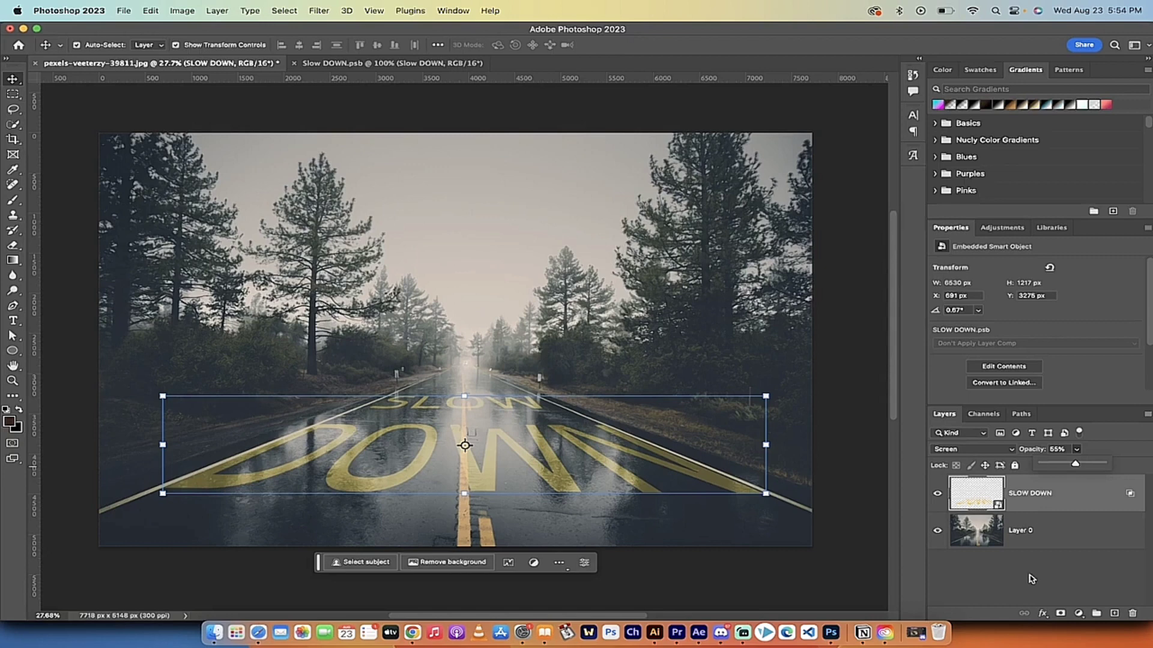